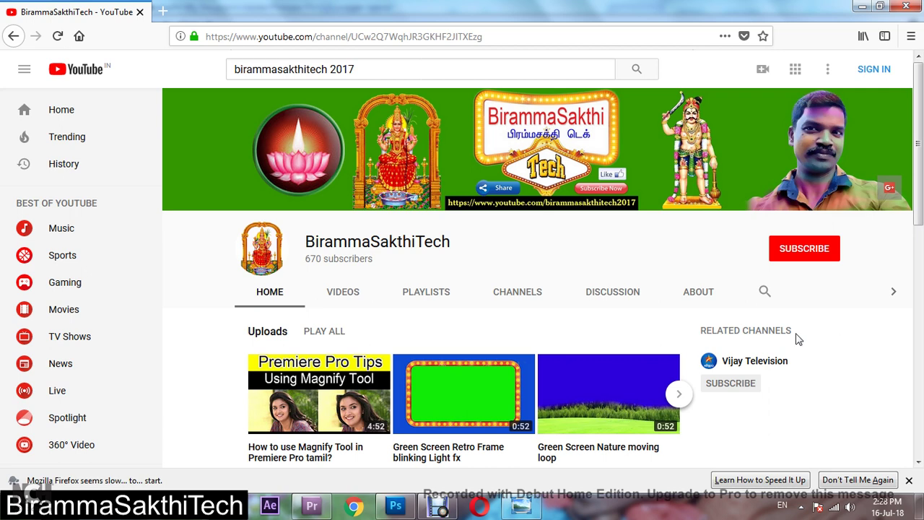
Switch from Firefox to the 'youtube tutorial' project in Premiere Pro
click(313, 507)
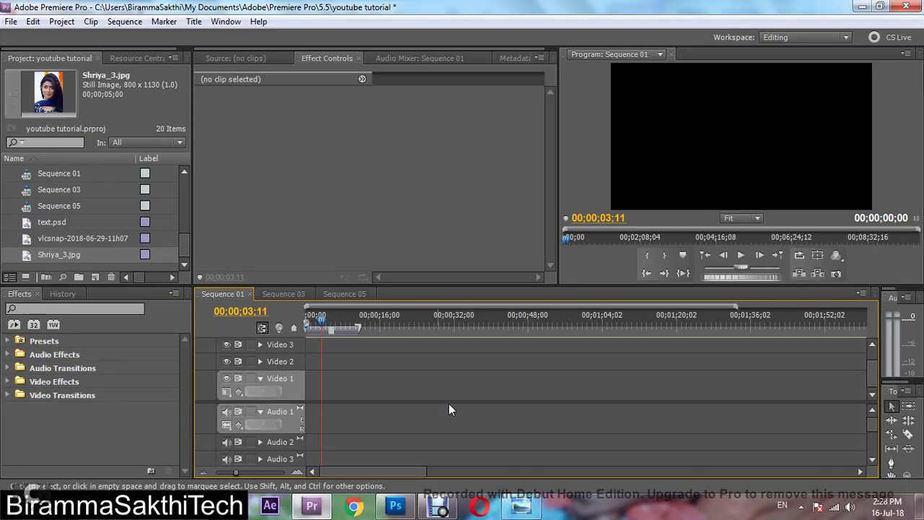
click(11, 22)
mouse_move(23, 38)
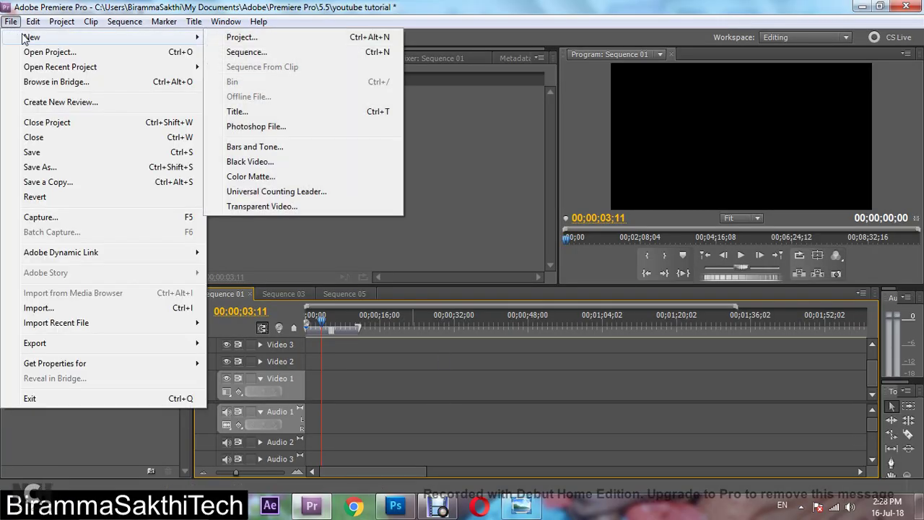
click(237, 57)
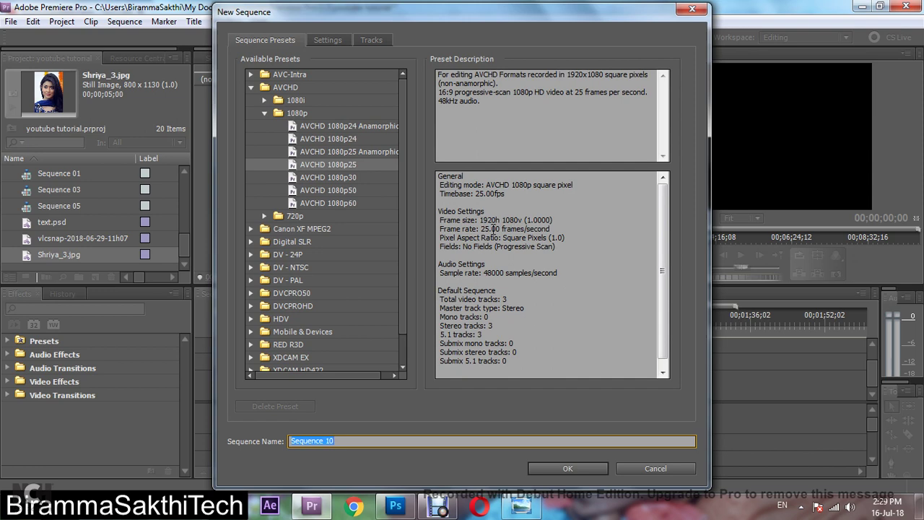
drag(494, 228, 480, 228)
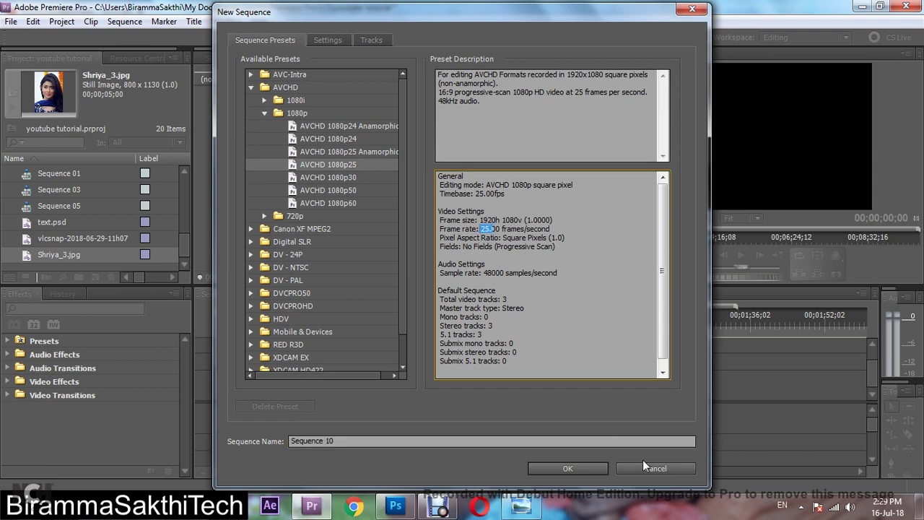
click(660, 470)
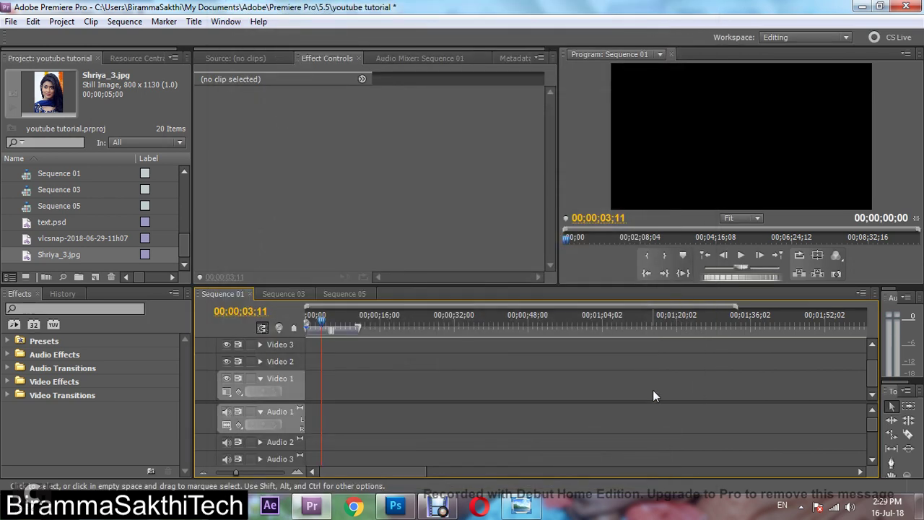
drag(321, 323, 309, 328)
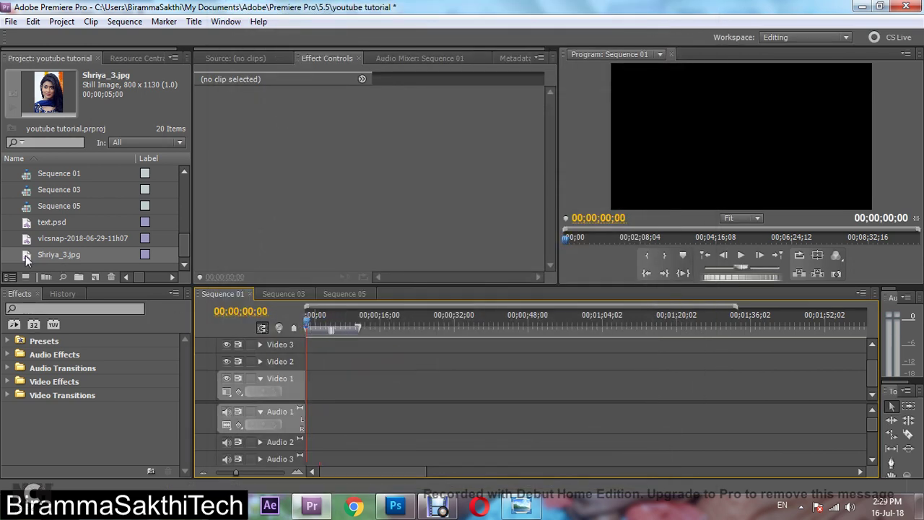
Put Shriya_3.jpg on Video 2 at the sequence start and apply Scale to Frame Size
drag(26, 257, 319, 362)
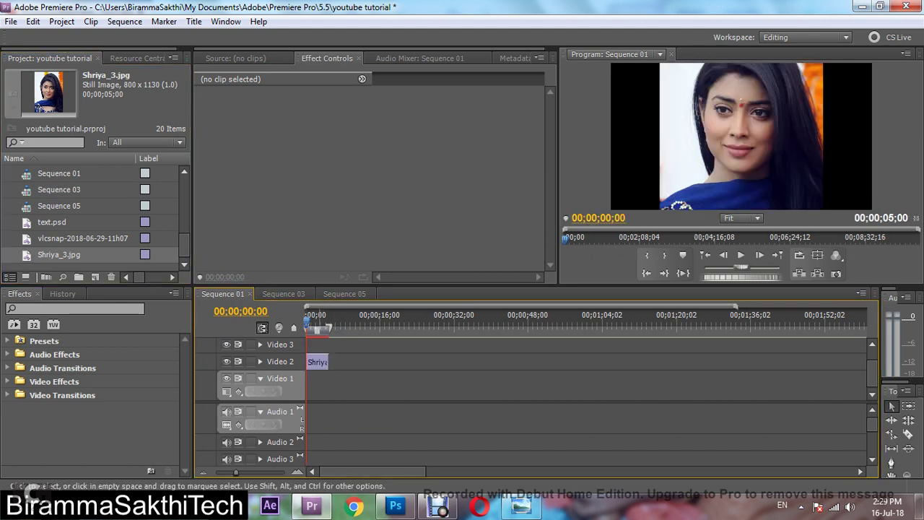
click(319, 363)
right_click(320, 363)
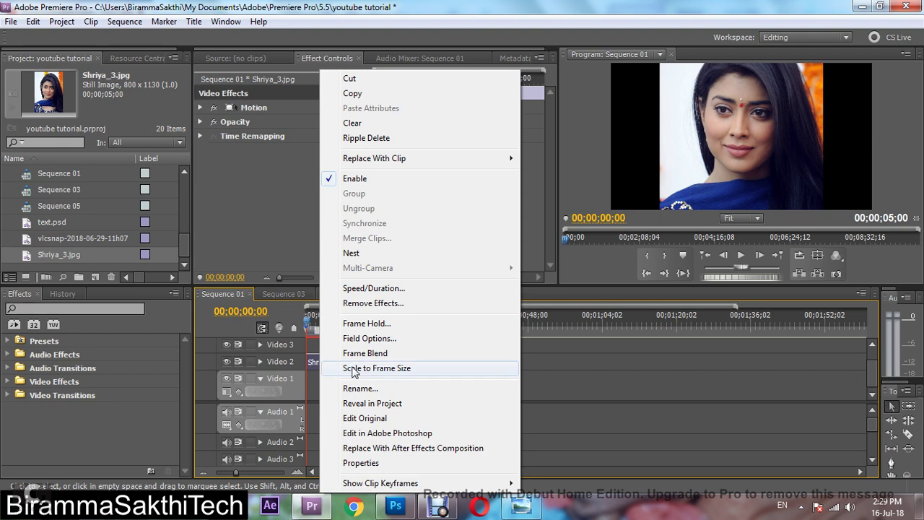
click(354, 369)
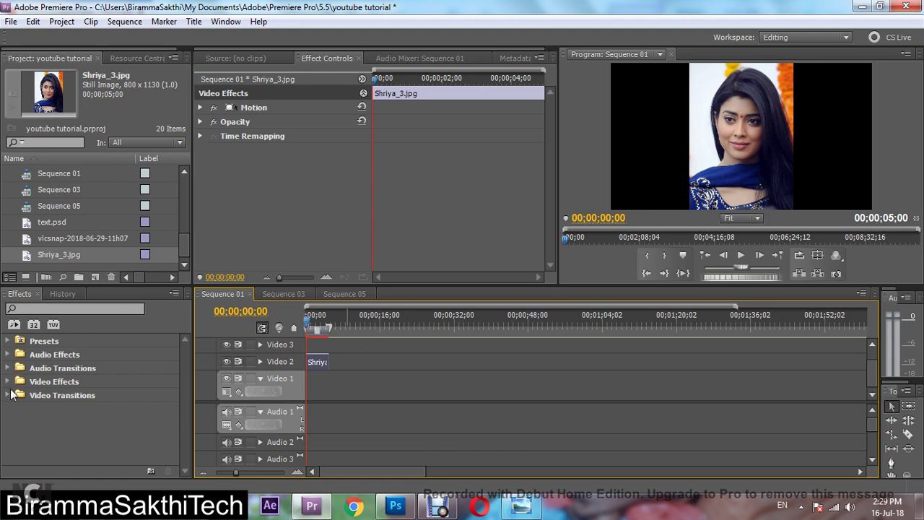
Find Strobe Light under Video Effects > Stylize and drop it onto the Shriya clip
click(10, 309)
click(9, 382)
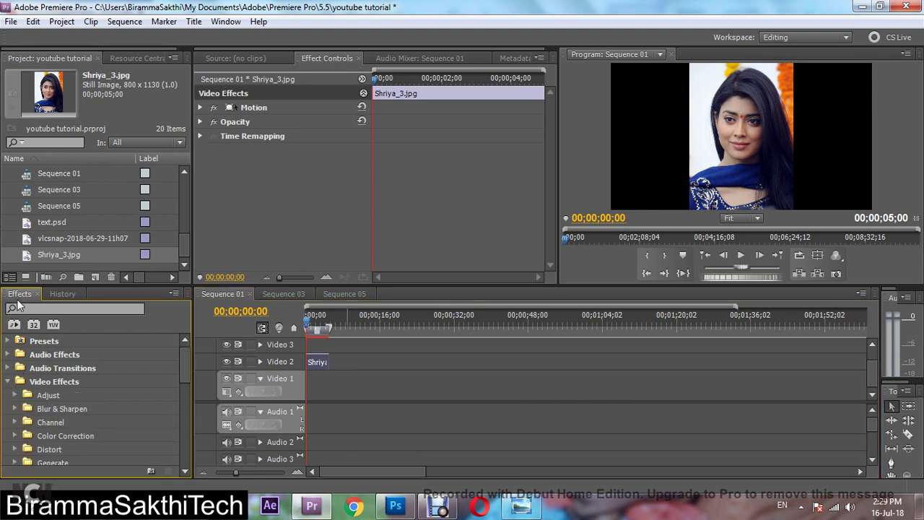
click(226, 22)
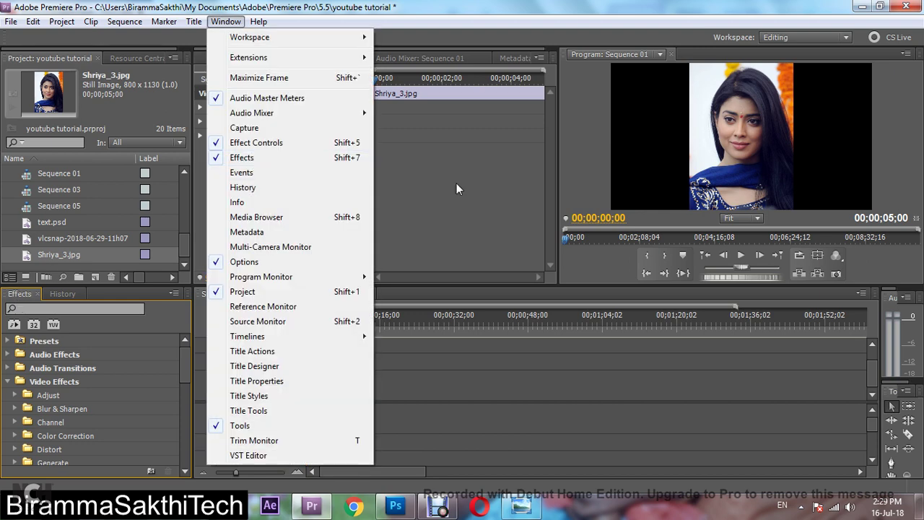
click(249, 159)
drag(184, 365, 183, 453)
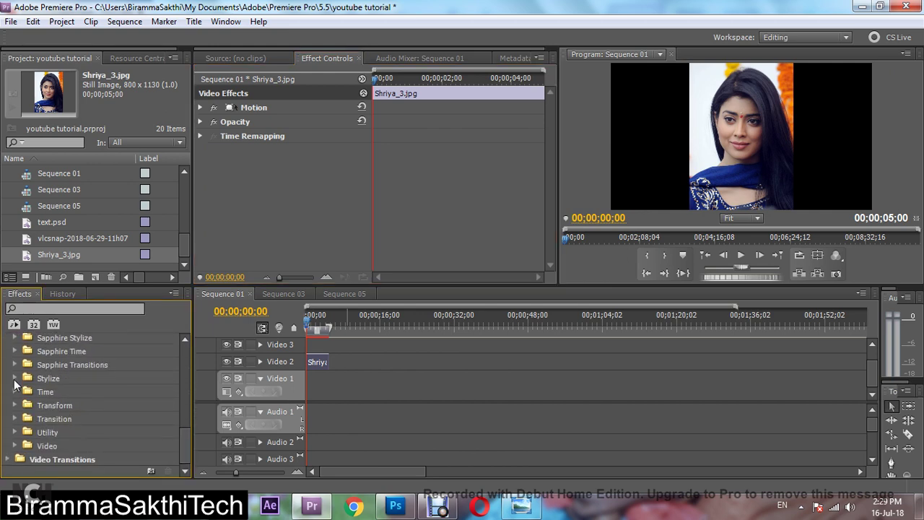
click(15, 379)
drag(183, 406, 186, 424)
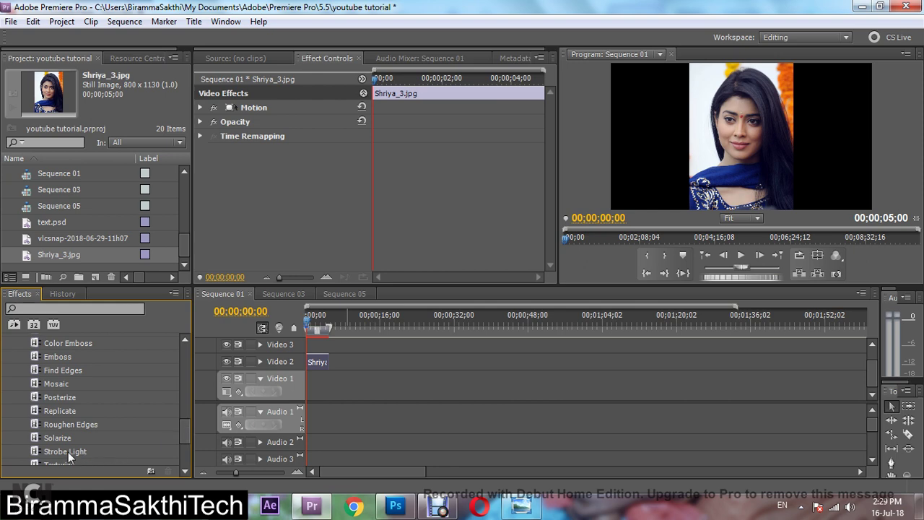
click(68, 452)
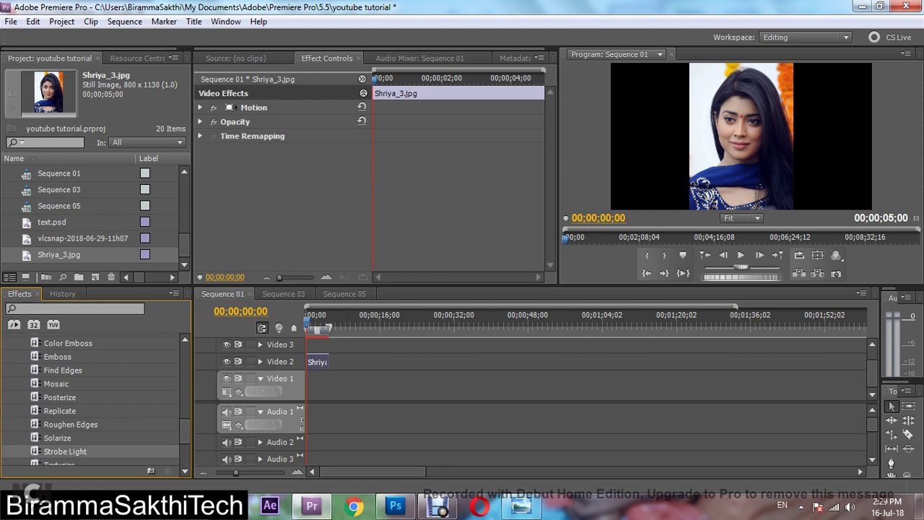
drag(67, 452, 317, 362)
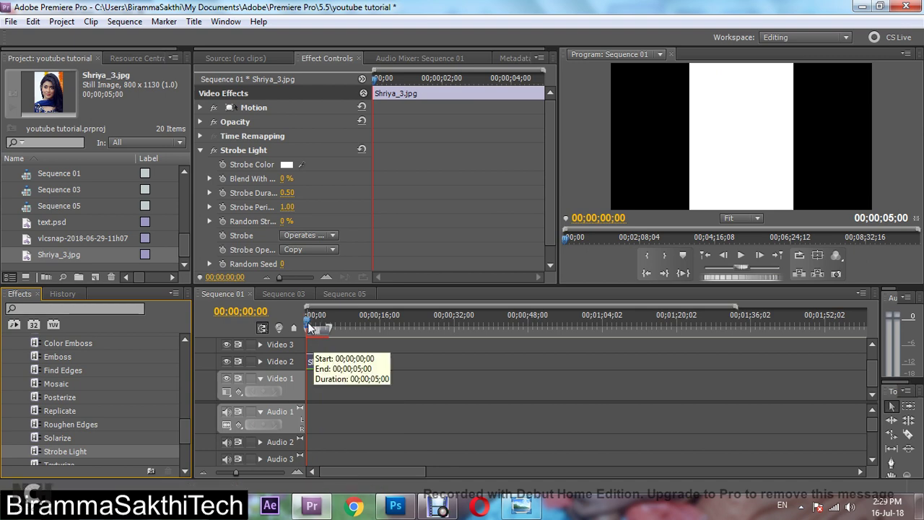
drag(308, 322, 306, 323)
click(741, 255)
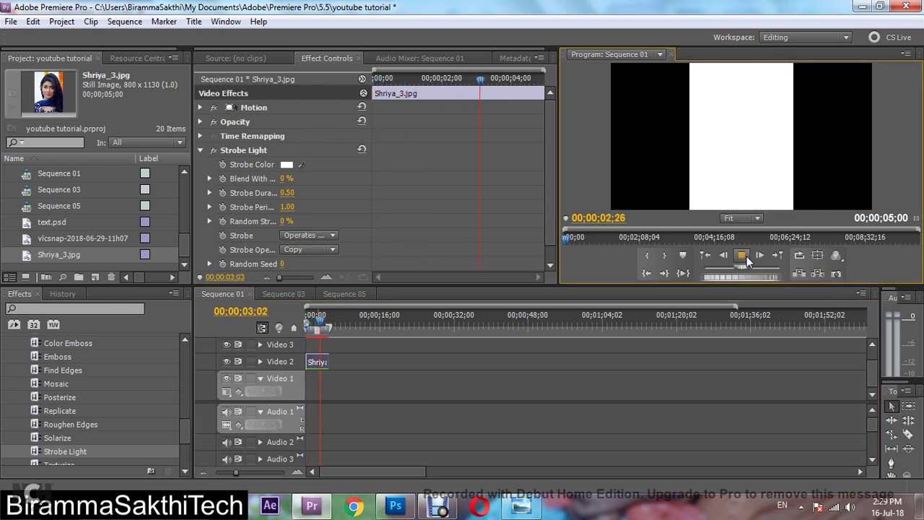
click(744, 260)
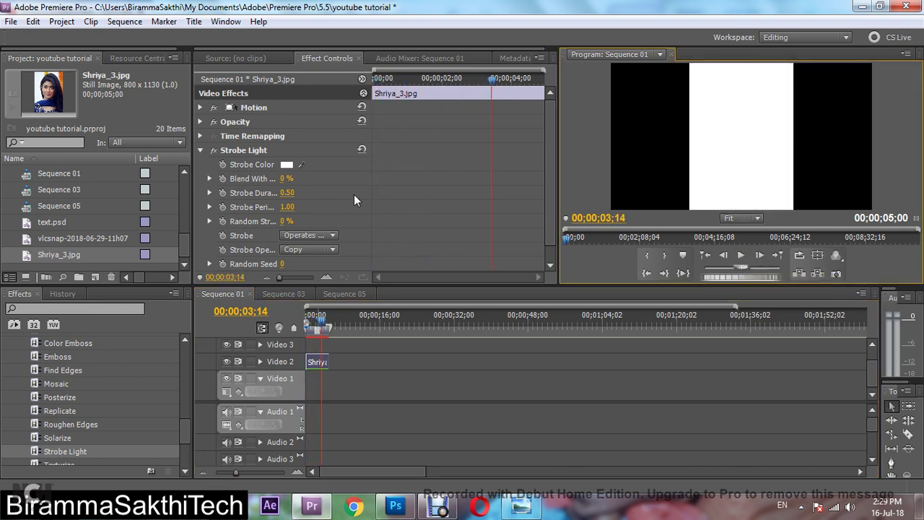
click(243, 150)
click(228, 22)
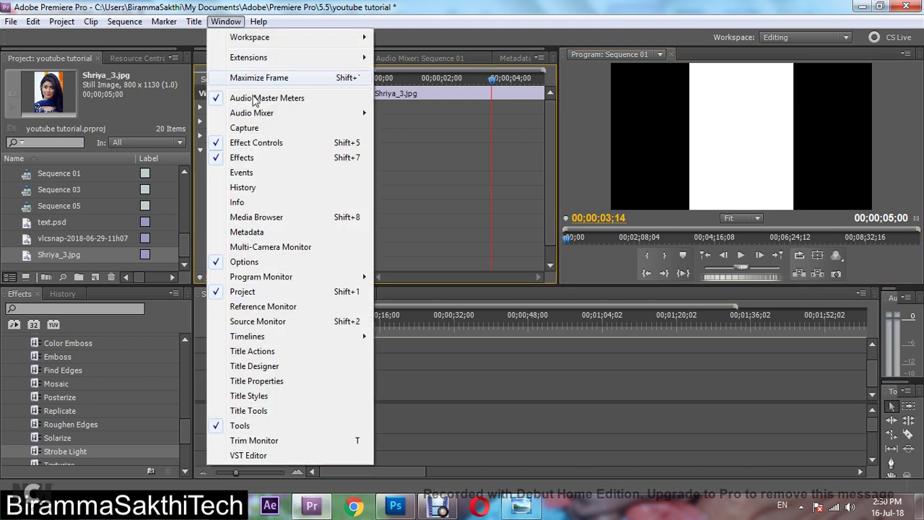
click(273, 144)
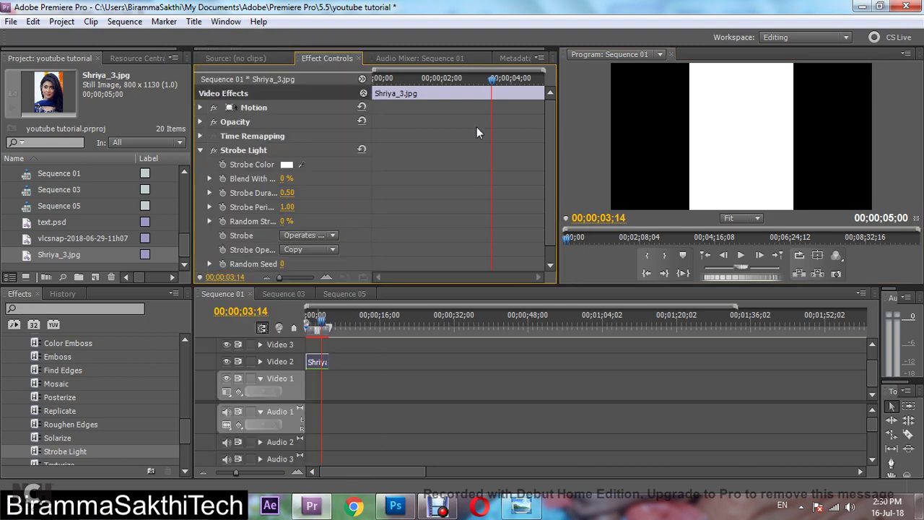
Set the Strobe Color to the amber shade D99F02
click(289, 166)
click(504, 223)
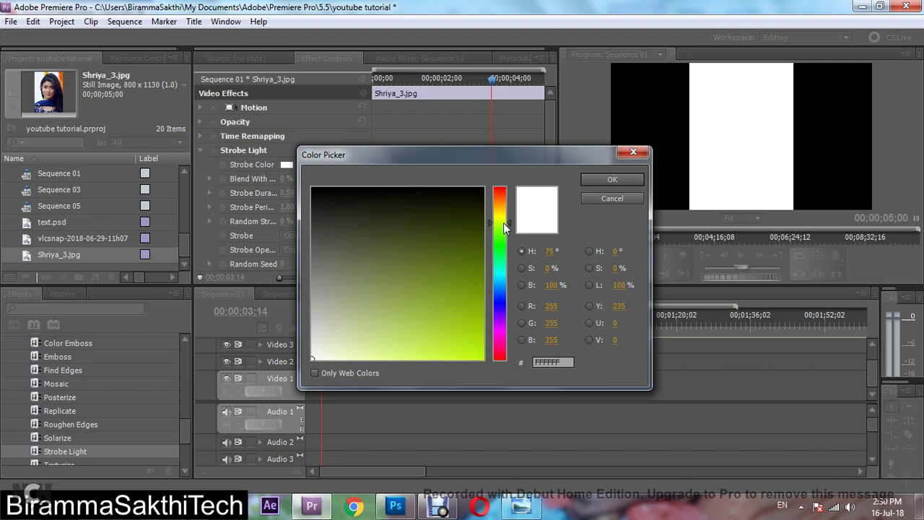
drag(503, 223, 503, 208)
click(481, 333)
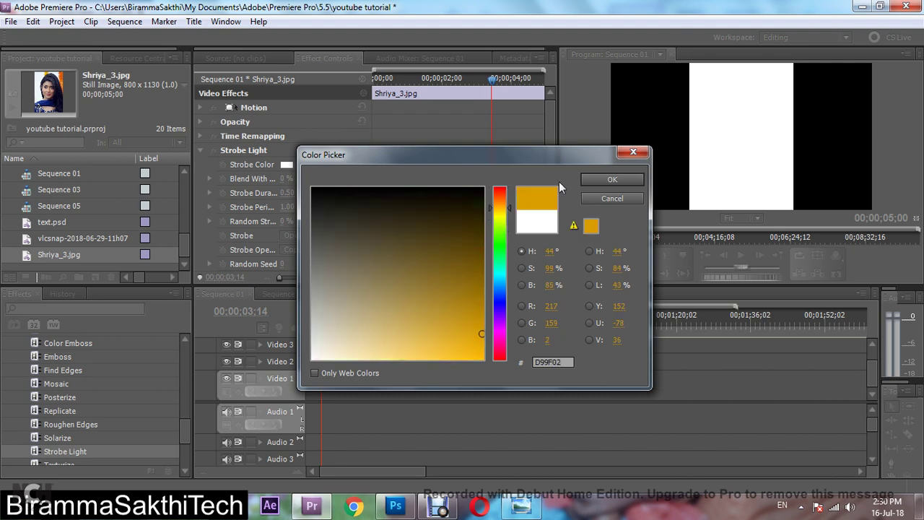
click(598, 180)
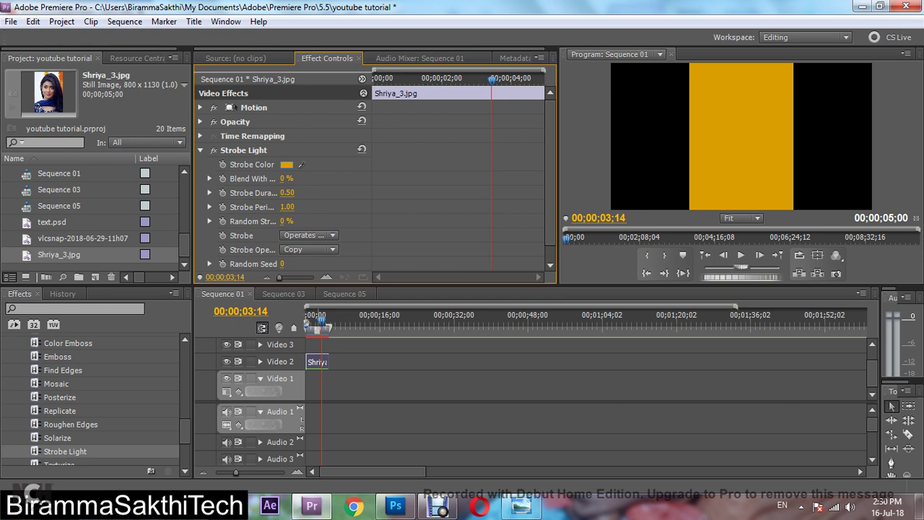
Set Blend With Original to 45% and Strobe Duration to 0.25
click(285, 179)
text(45)
key(Return)
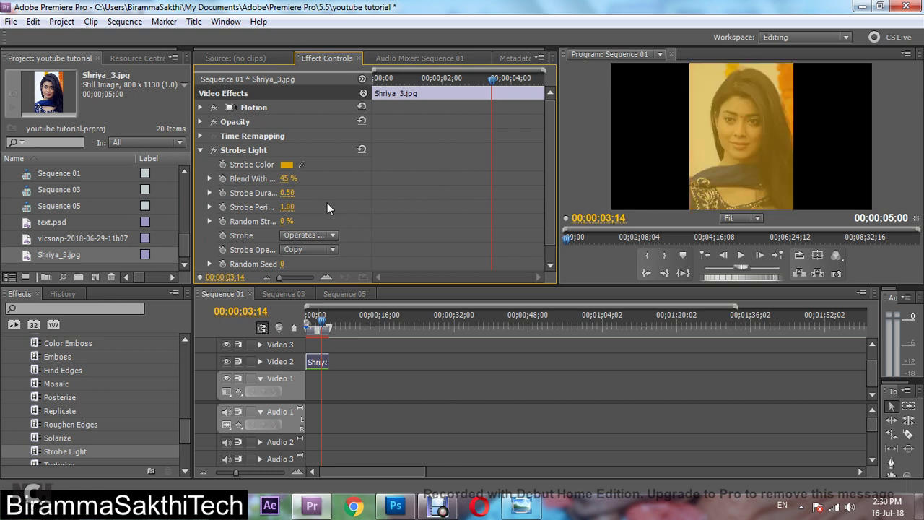
click(288, 193)
text(0.25)
key(Return)
Lower the Strobe Period to 0.51 and return the playhead to the sequence start
click(208, 207)
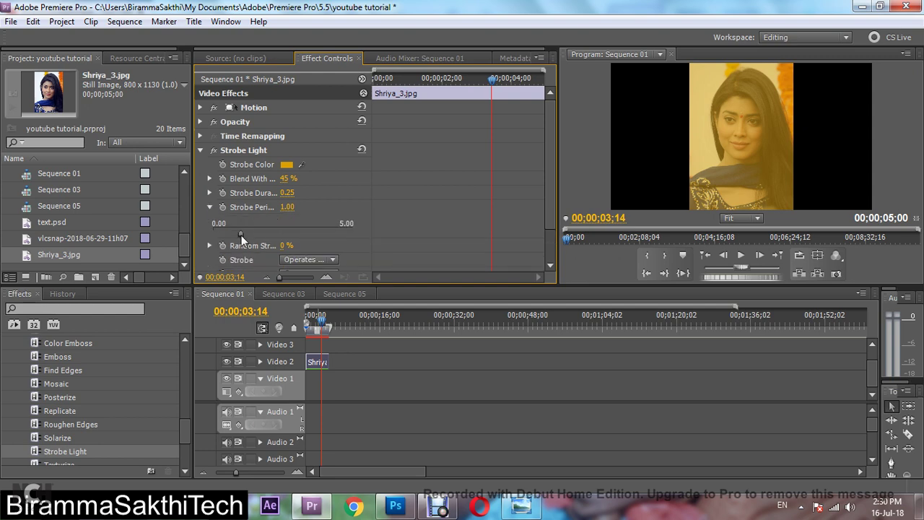
drag(241, 236, 228, 236)
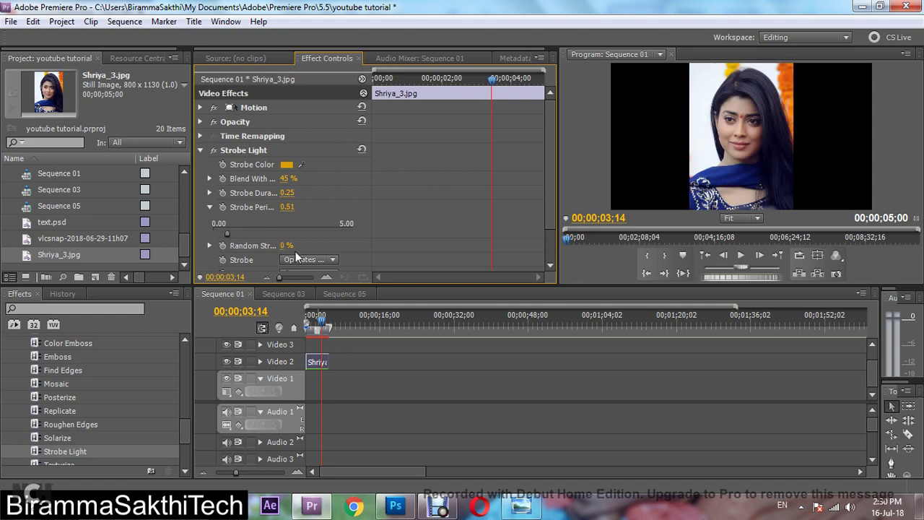
drag(321, 326, 302, 325)
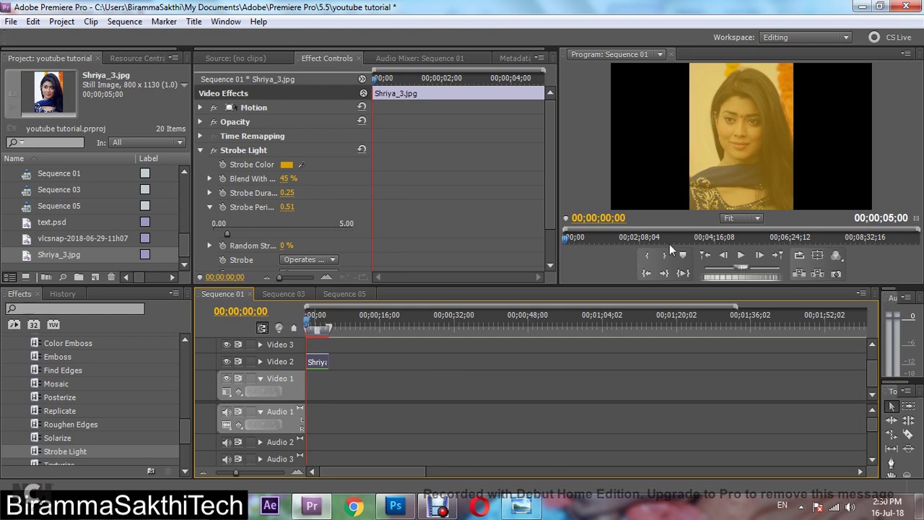
click(743, 258)
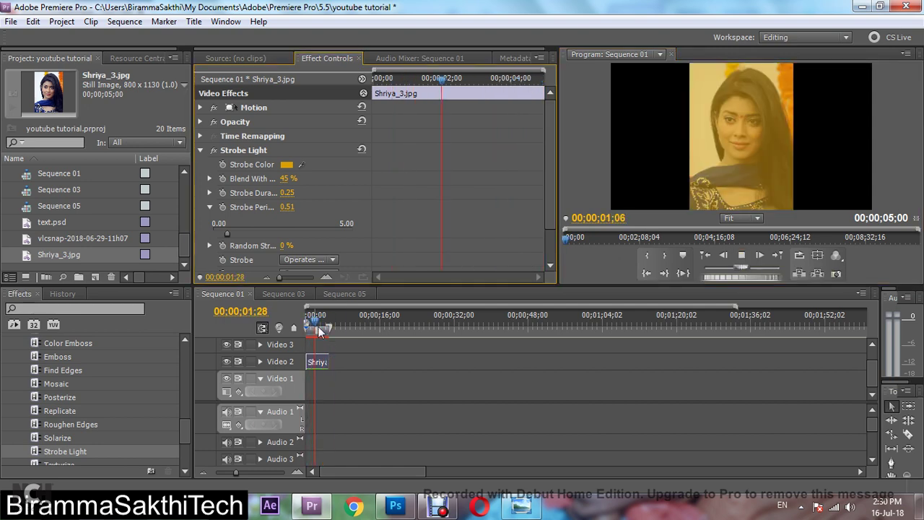
click(742, 256)
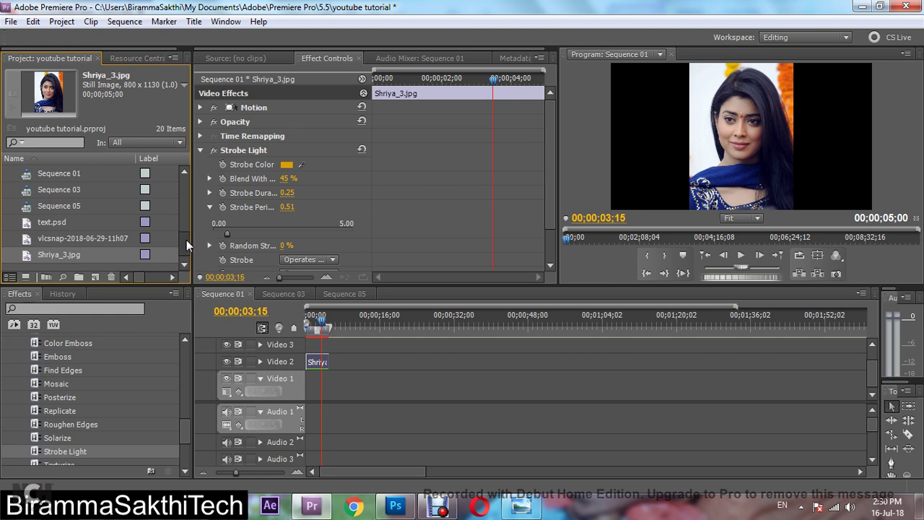
Place the Golden Stage Awards clip on Video 1 and scale it to frame size
scroll(152, 219, up, 1)
scroll(119, 216, up, 2)
scroll(121, 218, up, 1)
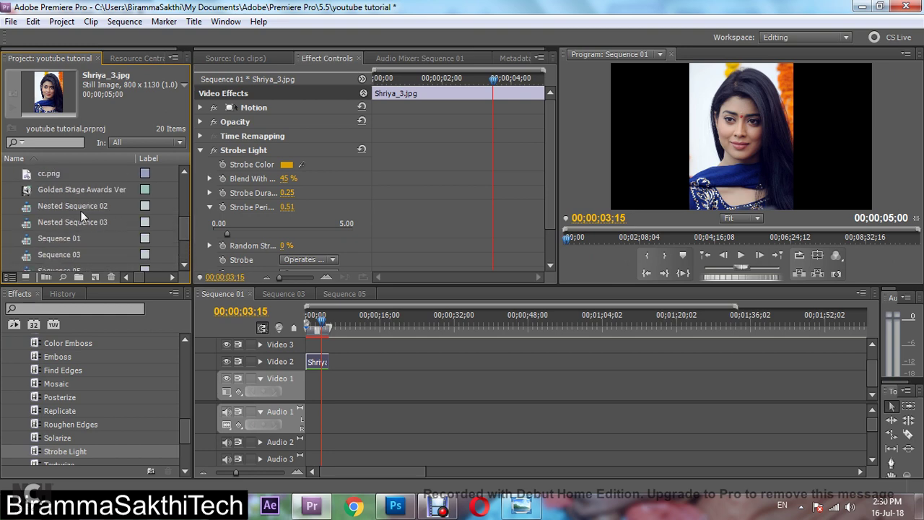
drag(31, 192, 322, 382)
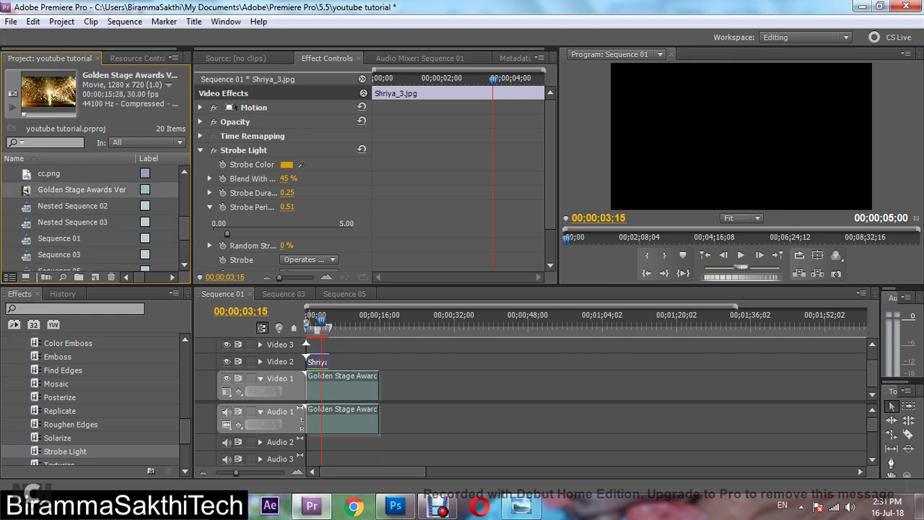
right_click(328, 381)
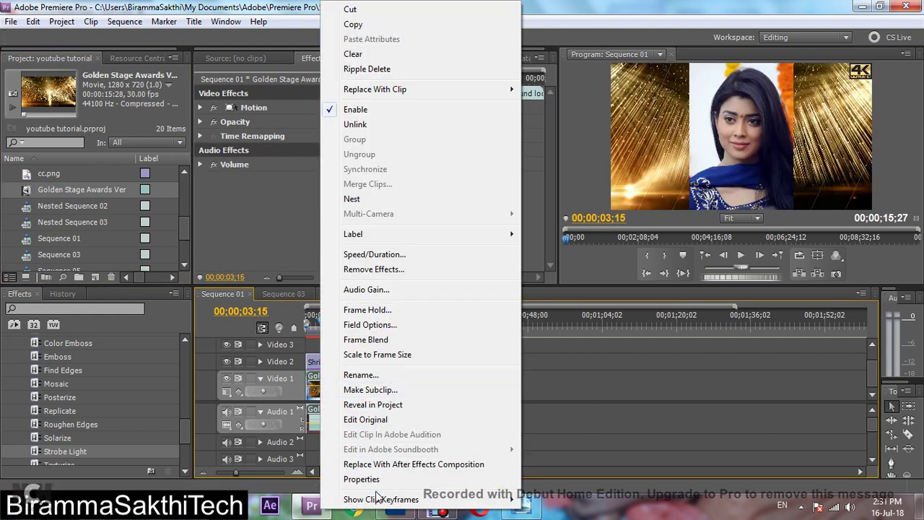
click(395, 356)
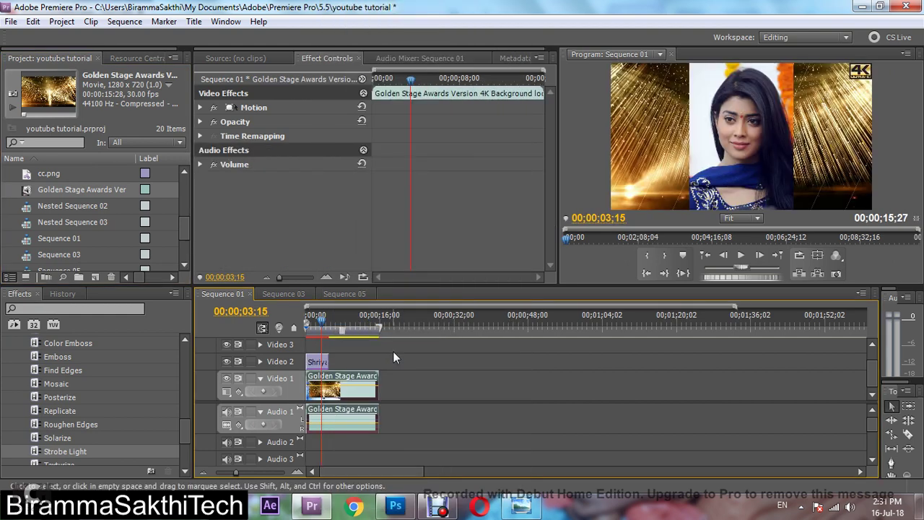
Reselect the portrait clip and bring up its Strobe mode choices
click(322, 363)
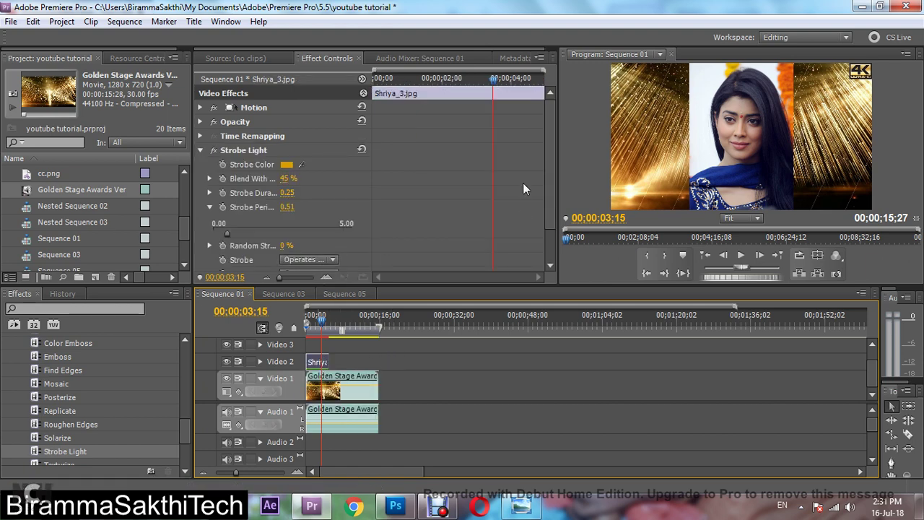
drag(546, 159, 547, 190)
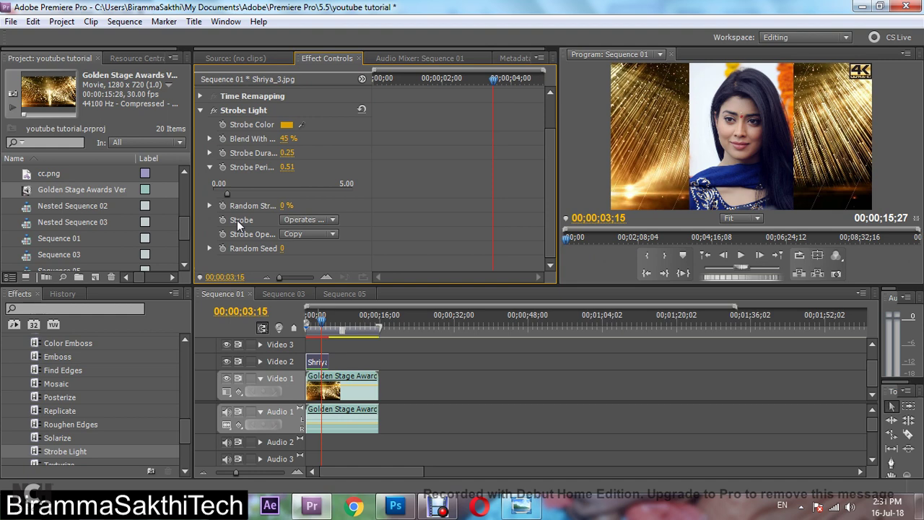
click(329, 220)
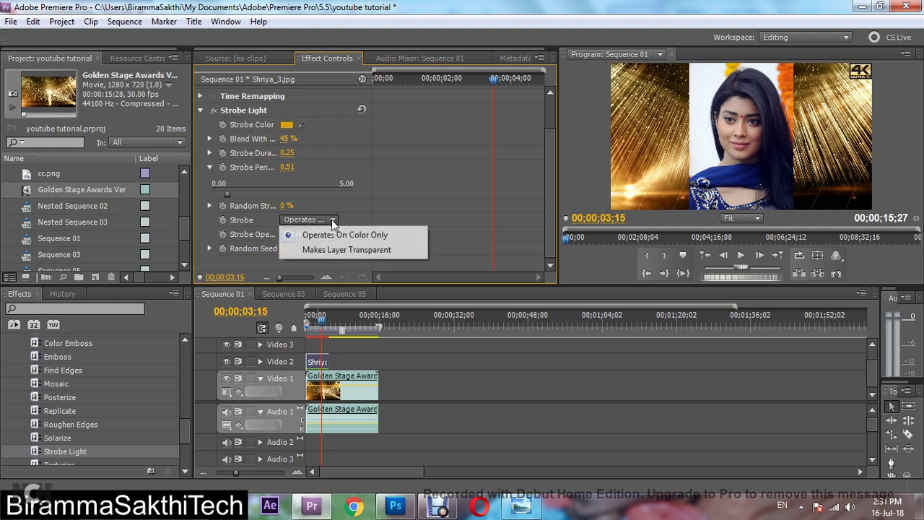
Preview the strobe as Makes Layer Transparent, then revert it to Operates On Color Only
click(367, 250)
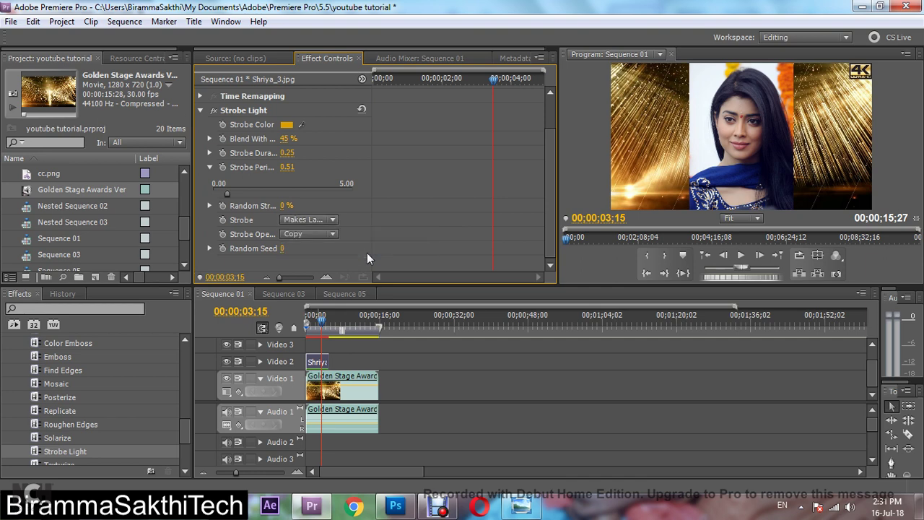
click(308, 321)
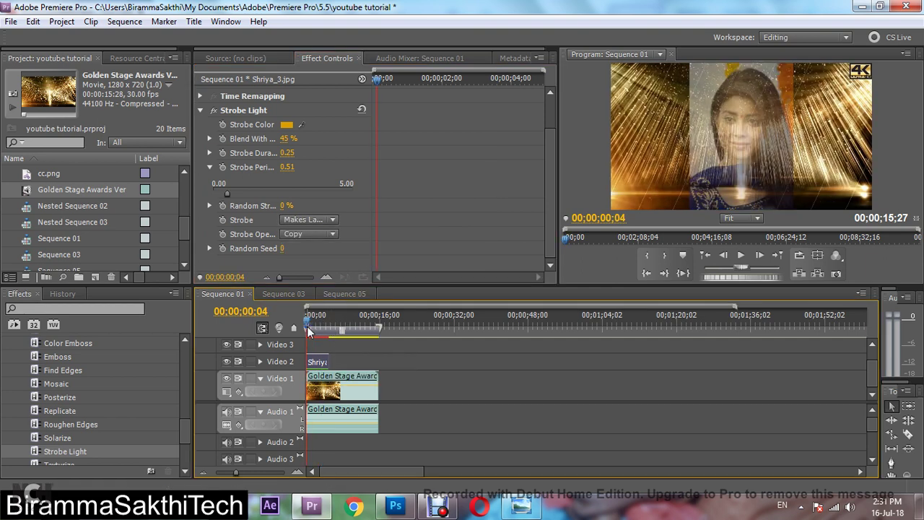
click(741, 256)
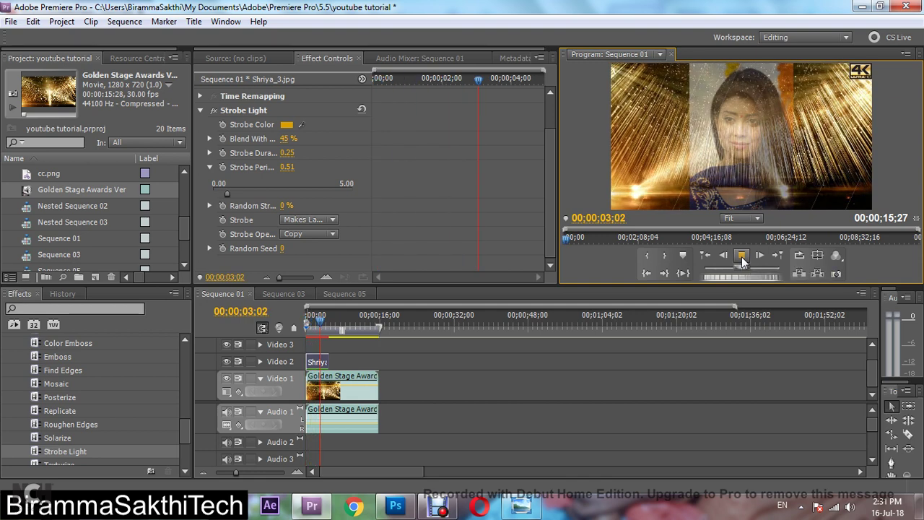
click(742, 257)
click(321, 220)
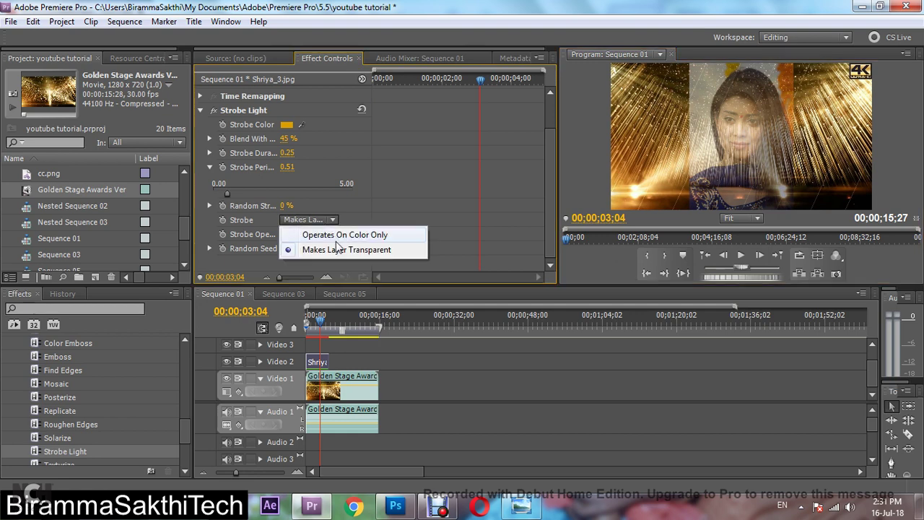
click(337, 237)
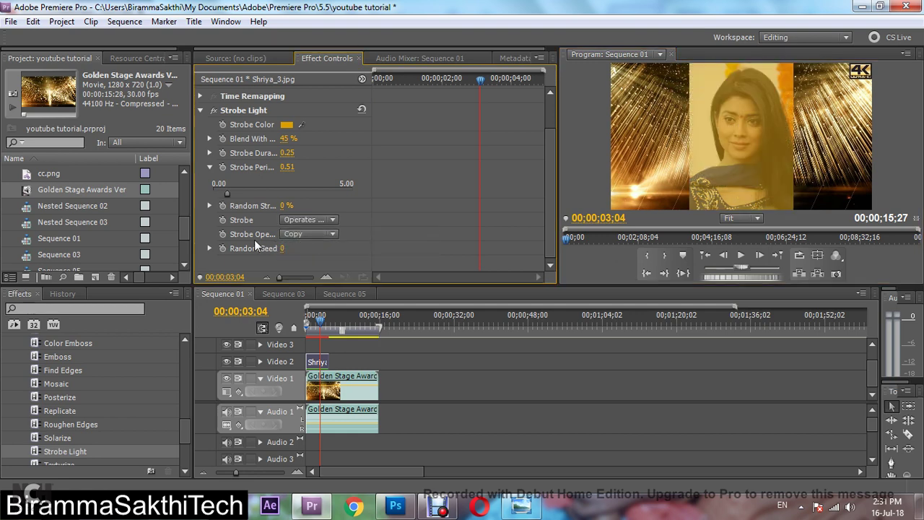
Set the Strobe Operator to Add and preview playback from 00;00;01;09
click(315, 234)
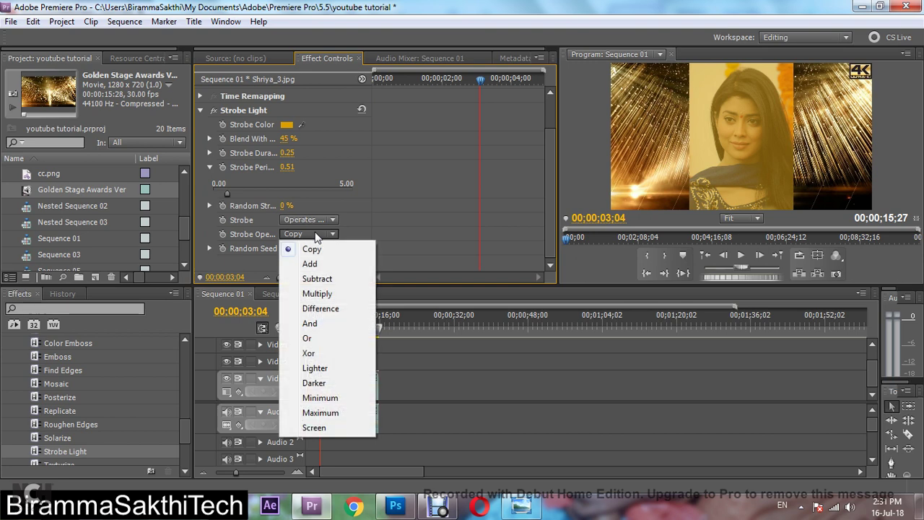
click(318, 264)
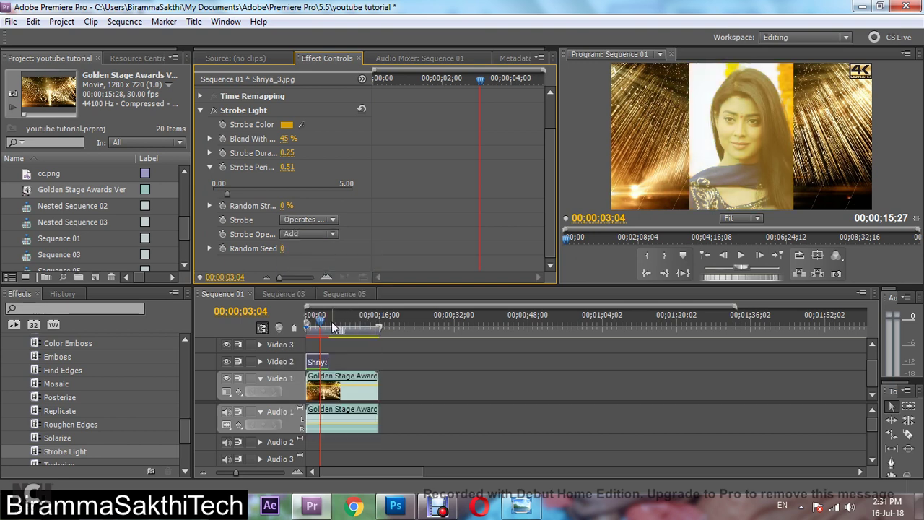
drag(321, 325, 312, 327)
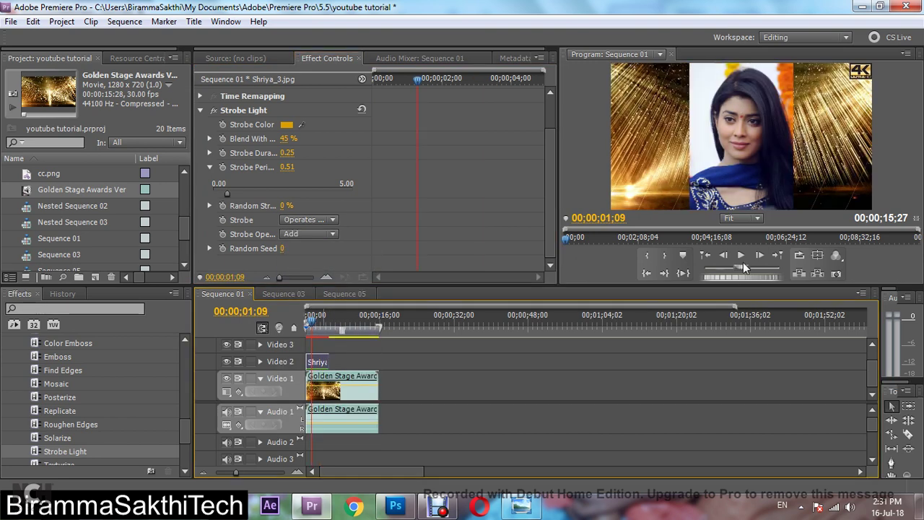
click(742, 259)
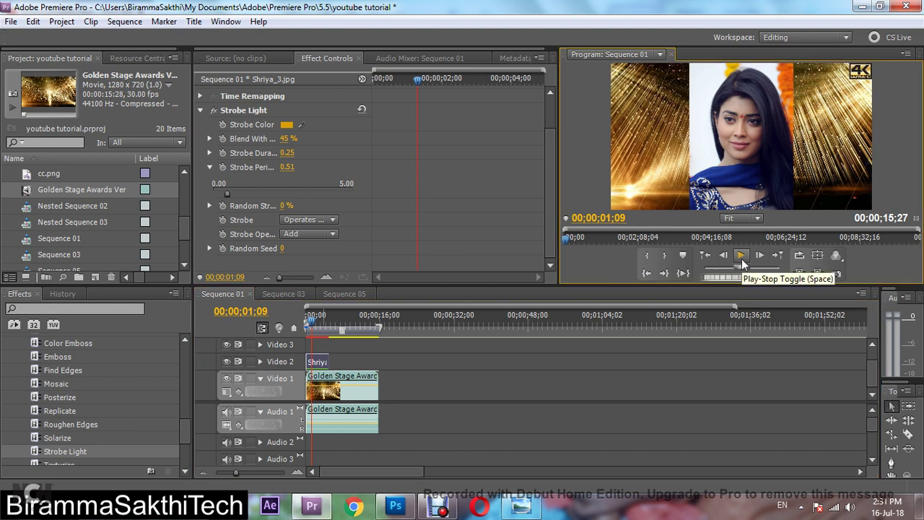
click(742, 259)
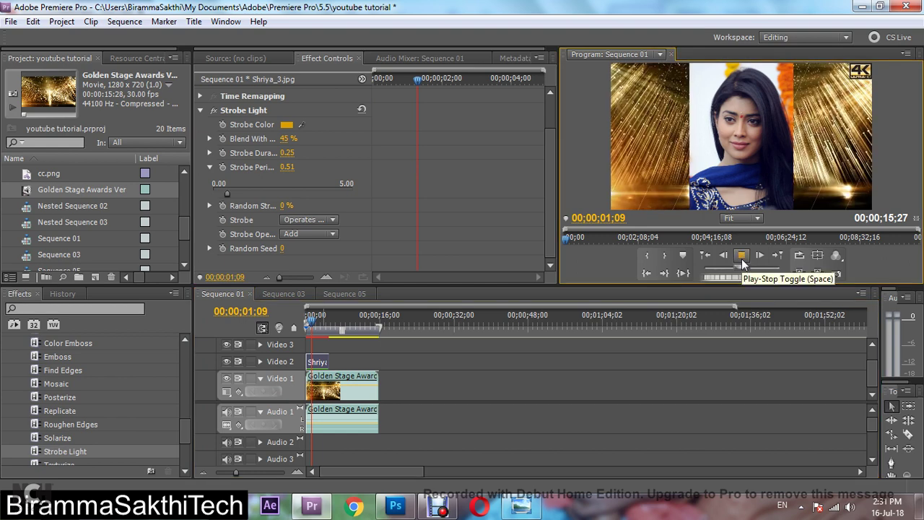
click(742, 260)
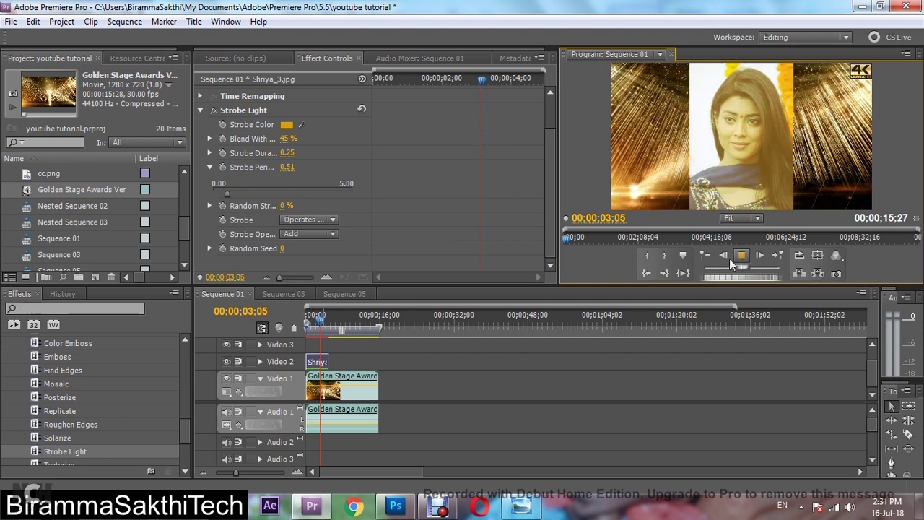
click(300, 234)
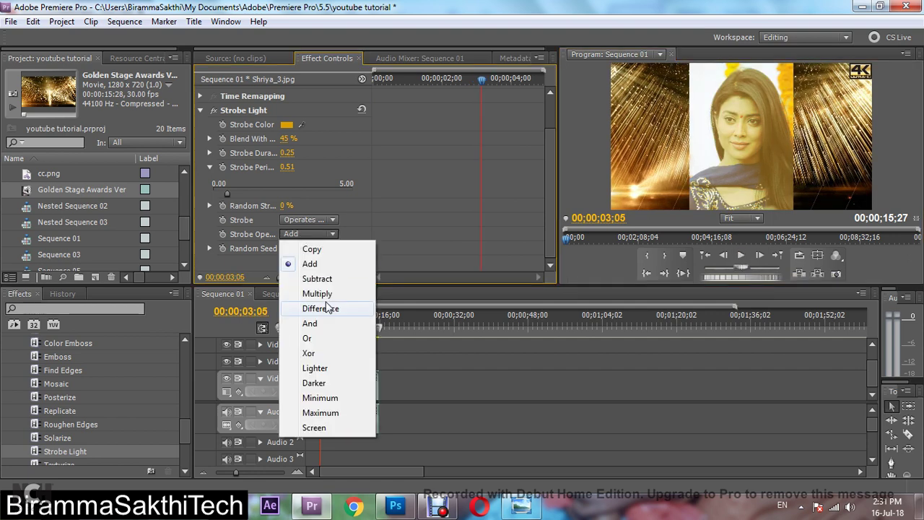
Switch the Strobe Operator to Screen, preview it, and park the playhead in the photo
click(315, 427)
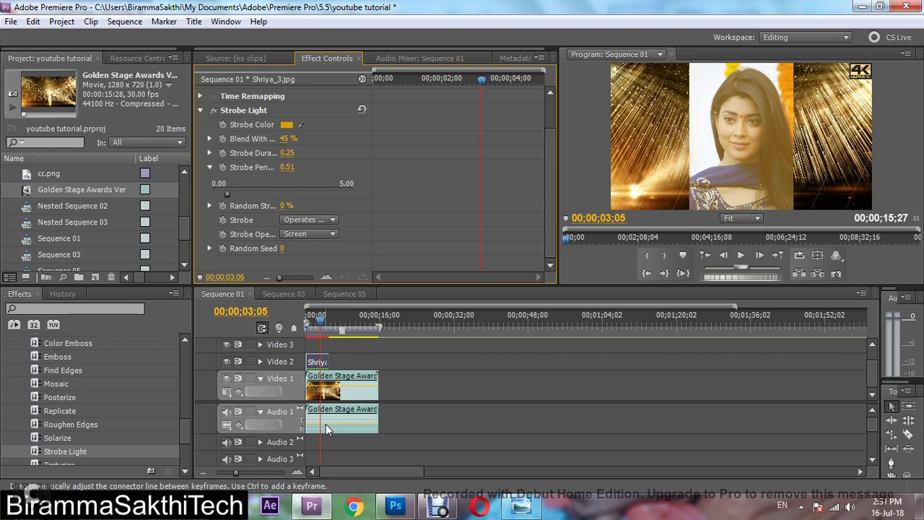
click(742, 260)
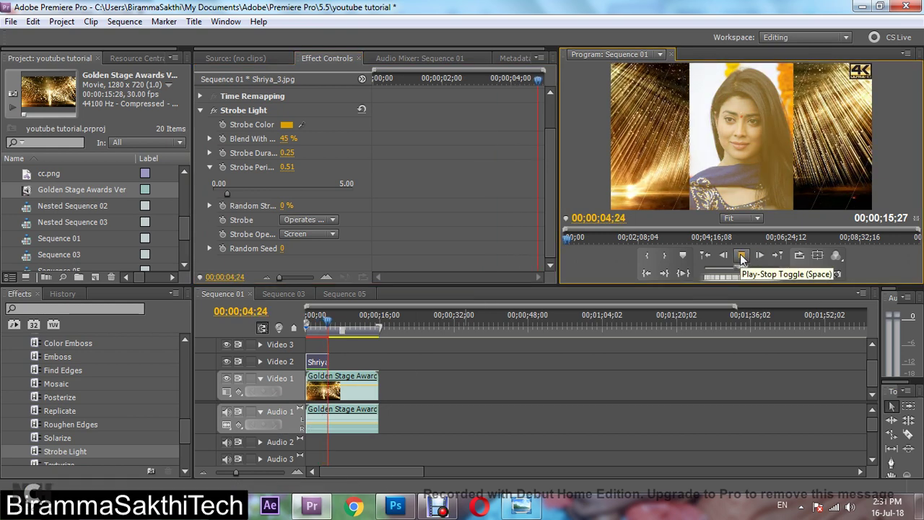
click(742, 259)
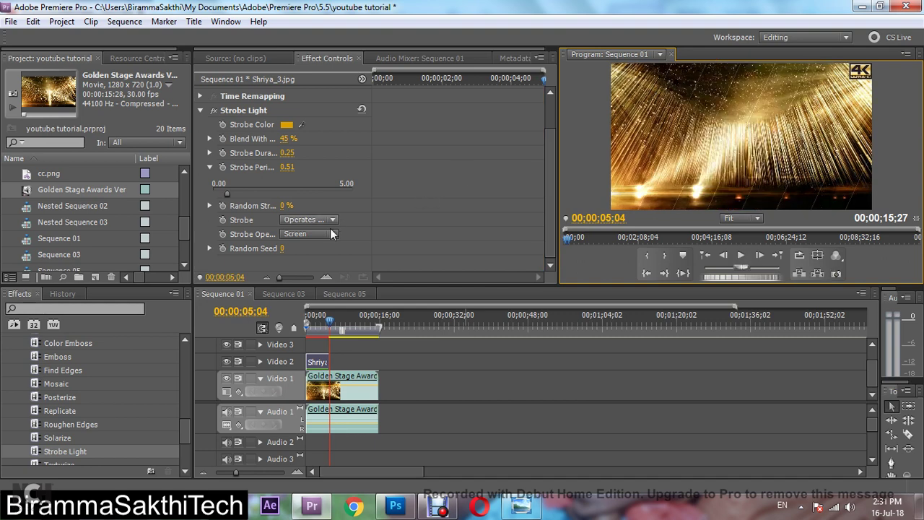
click(322, 319)
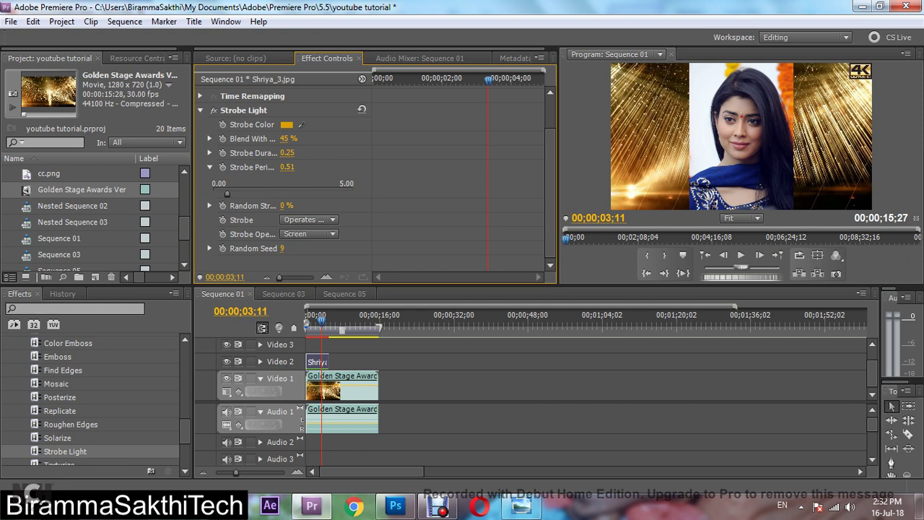
drag(323, 319, 306, 319)
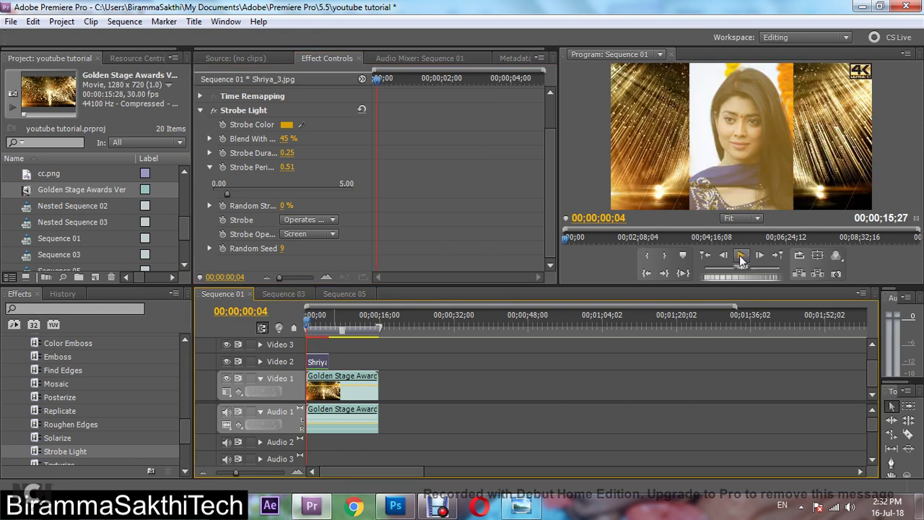
click(742, 259)
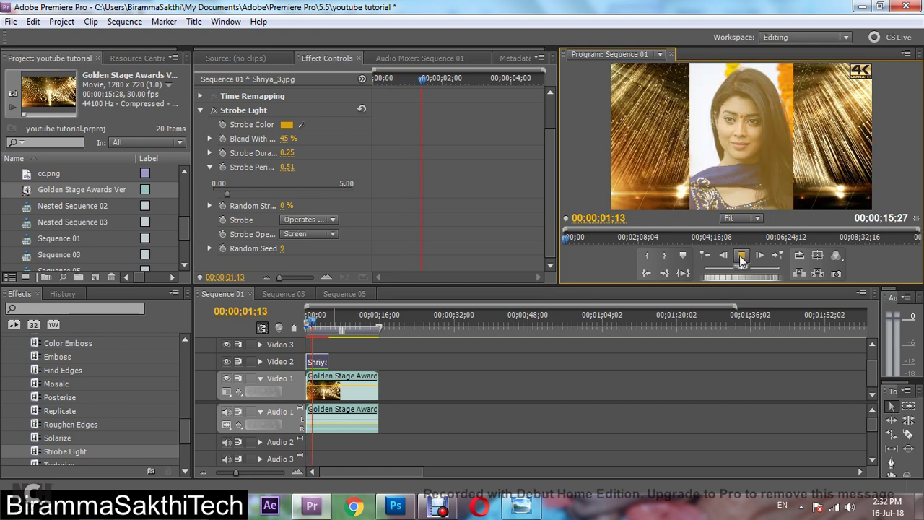
click(742, 259)
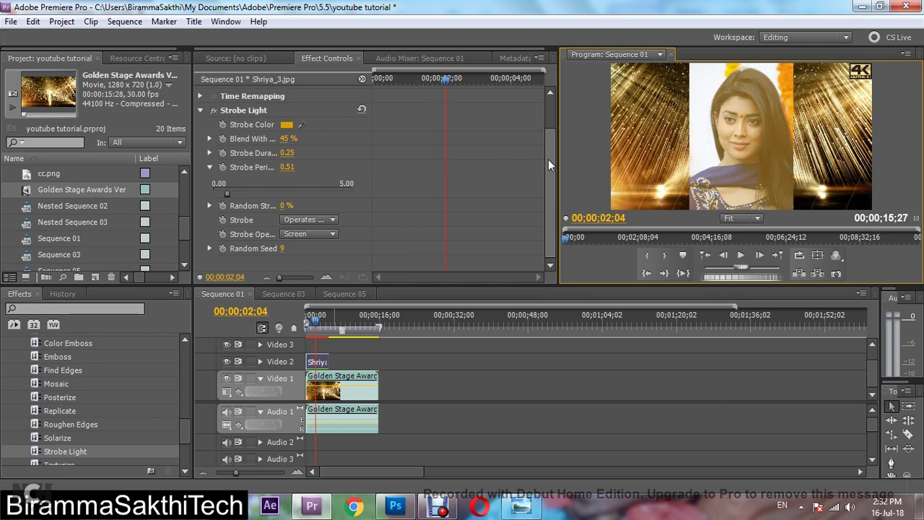
drag(548, 159, 550, 120)
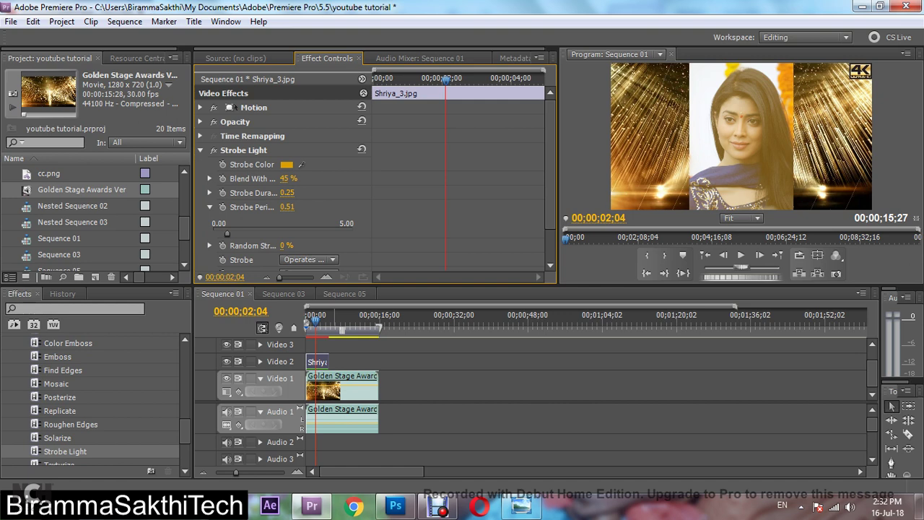
Raise Blend With Original to 70%, preview from the start, and collapse Strobe Light
mouse_move(288, 178)
mouse_down()
mouse_move(298, 179)
mouse_move(289, 178)
mouse_up()
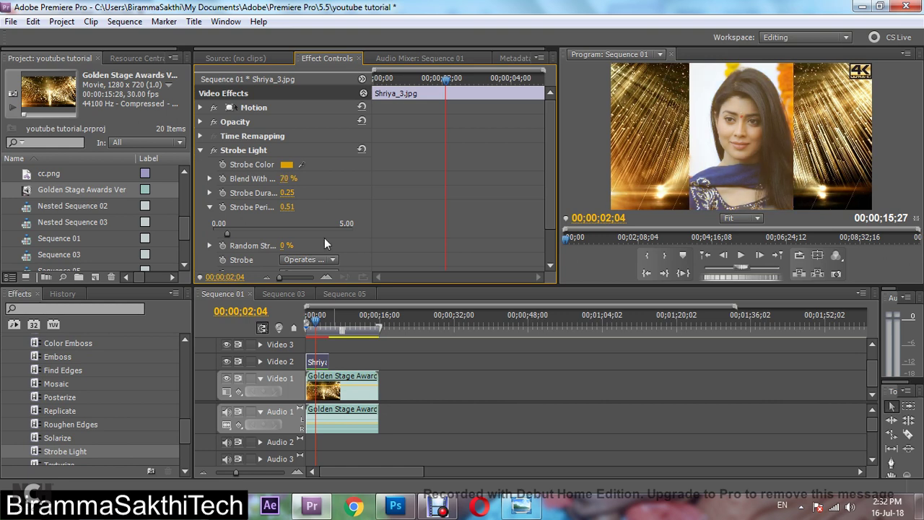
key(Home)
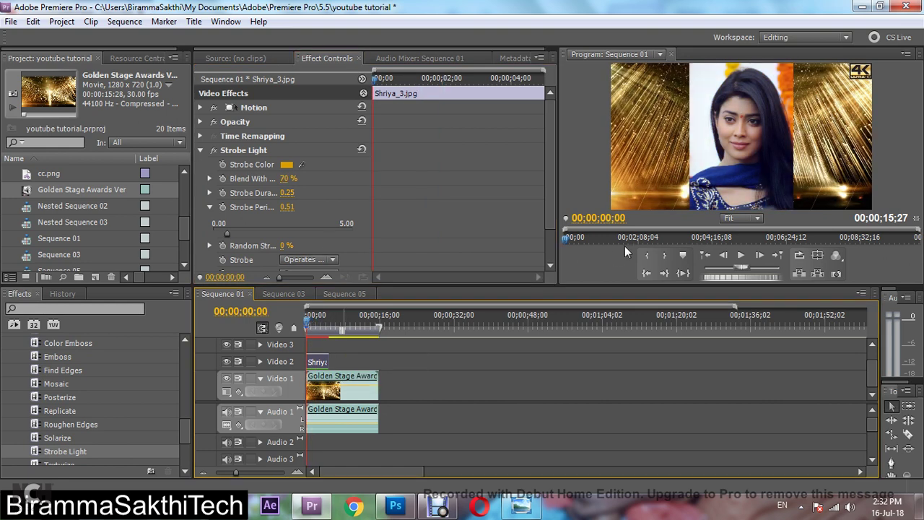
click(741, 255)
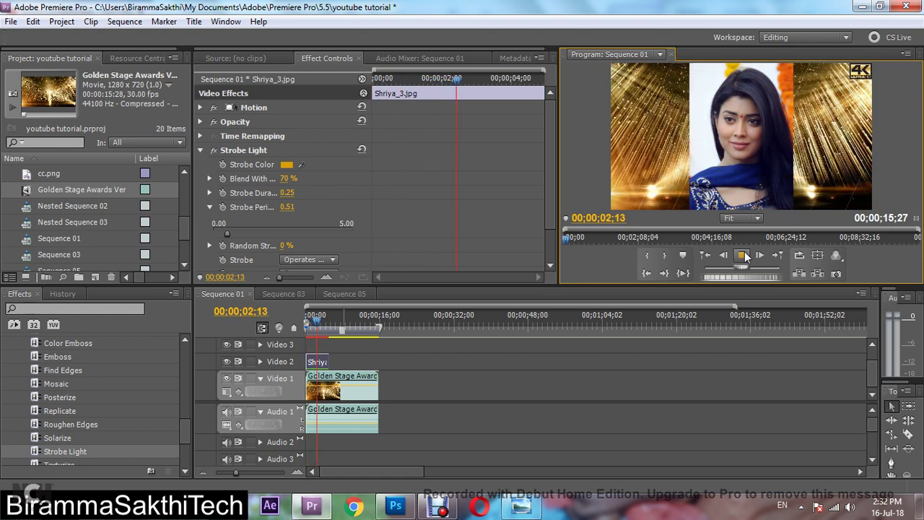
click(744, 257)
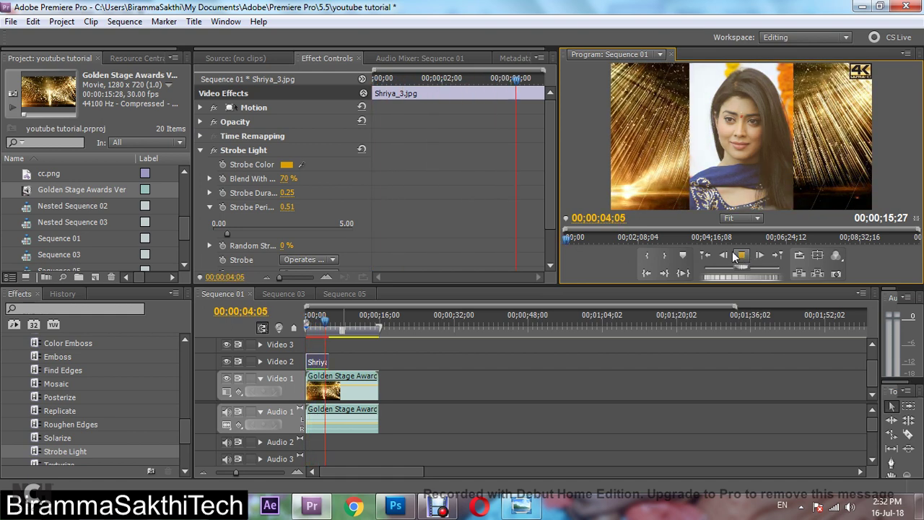
drag(549, 142, 549, 186)
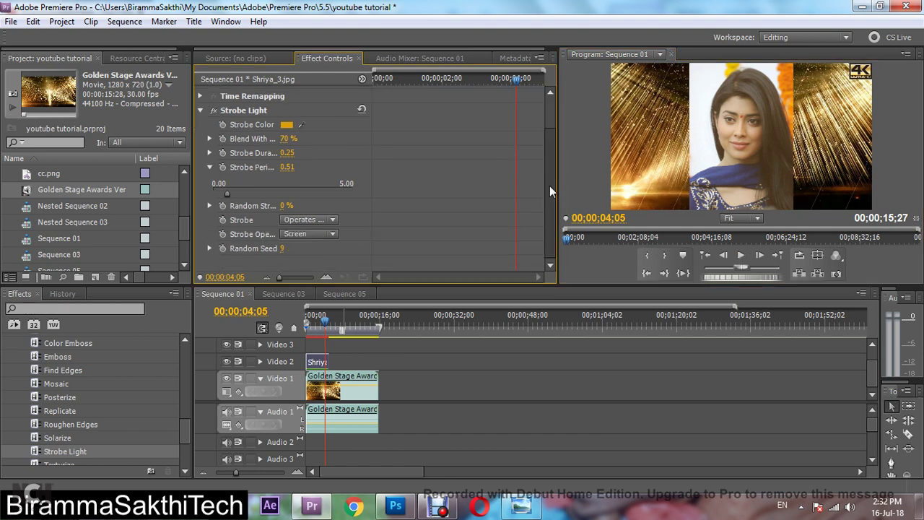
drag(550, 169, 552, 150)
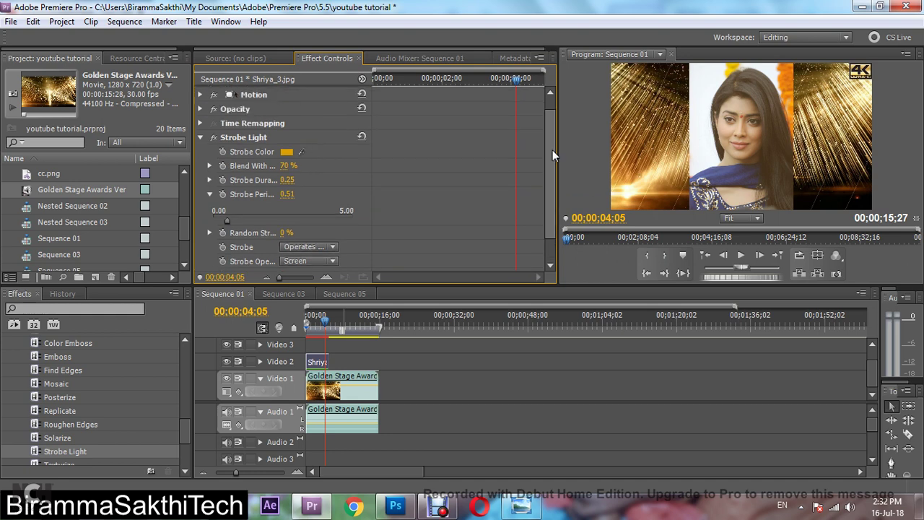
click(202, 139)
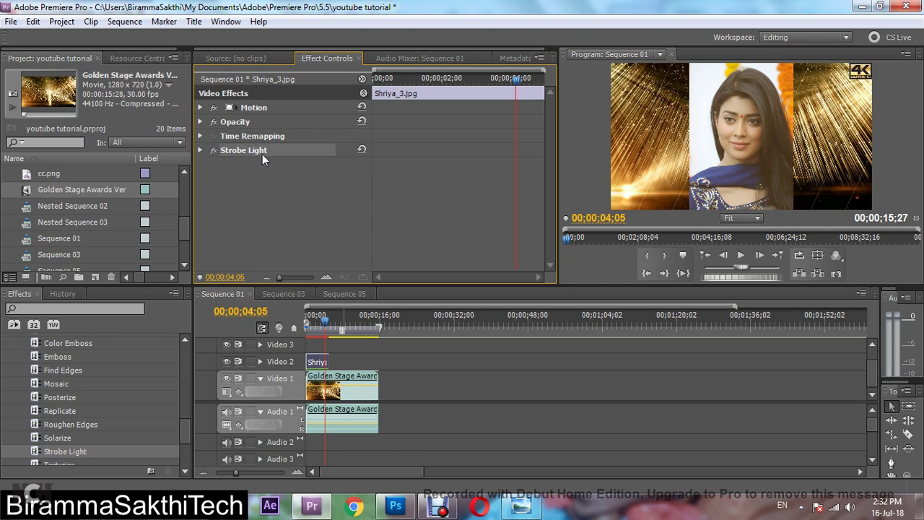
Cancel a Strobe Light Save Preset attempt, expand the Presets folder, and reopen Strobe Light settings
right_click(266, 152)
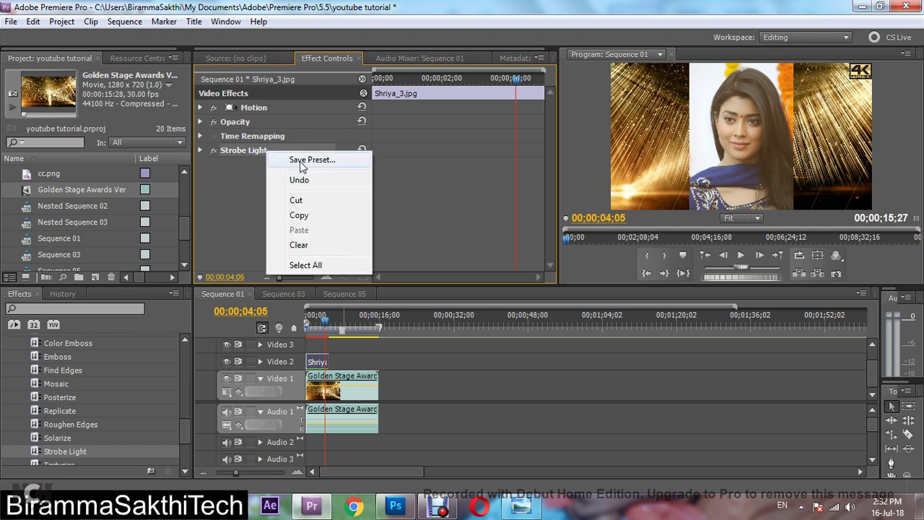
click(300, 161)
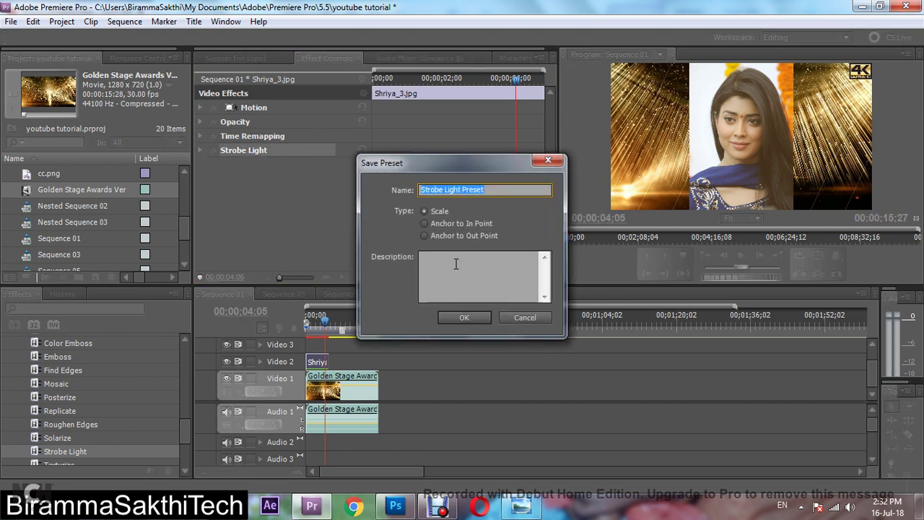
click(511, 317)
drag(187, 427, 187, 354)
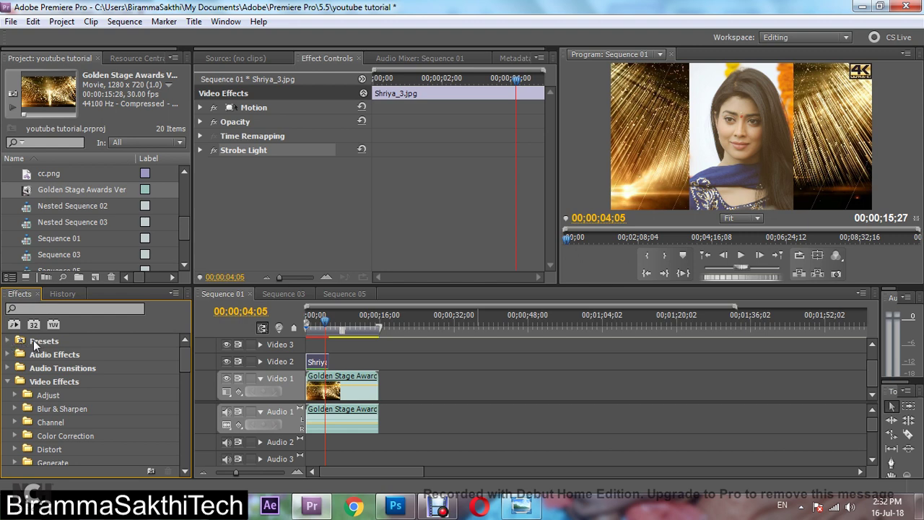
click(7, 340)
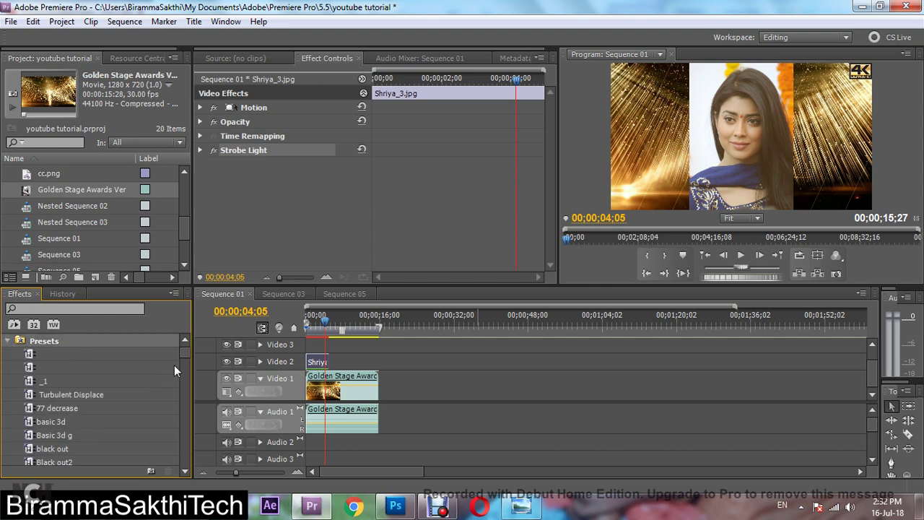
click(200, 150)
drag(547, 145, 542, 170)
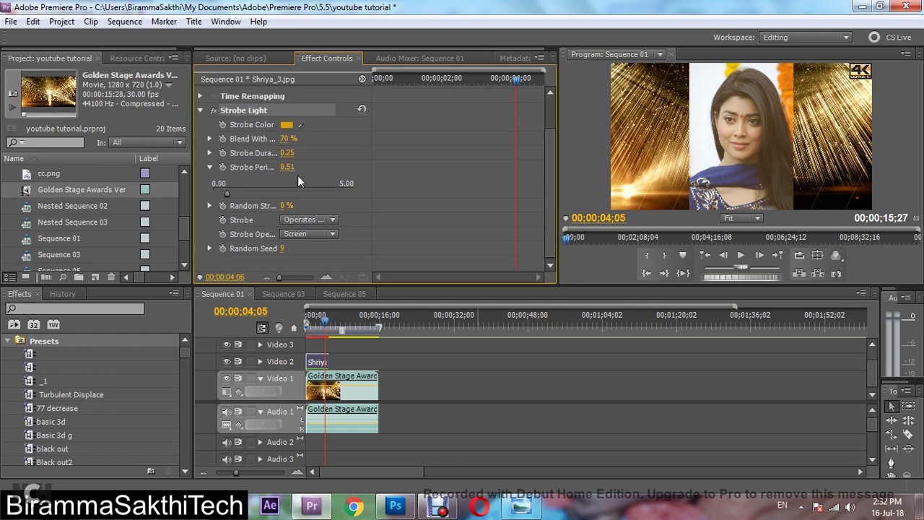
right_click(280, 108)
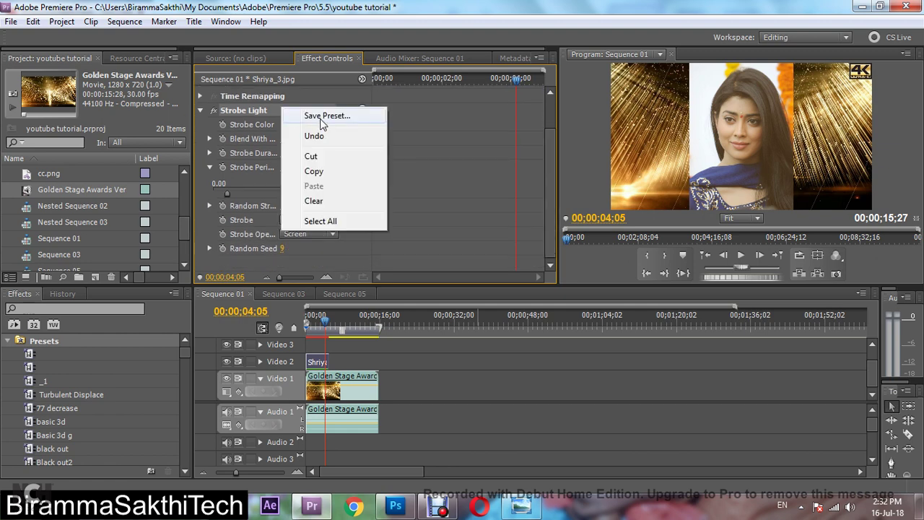
click(324, 117)
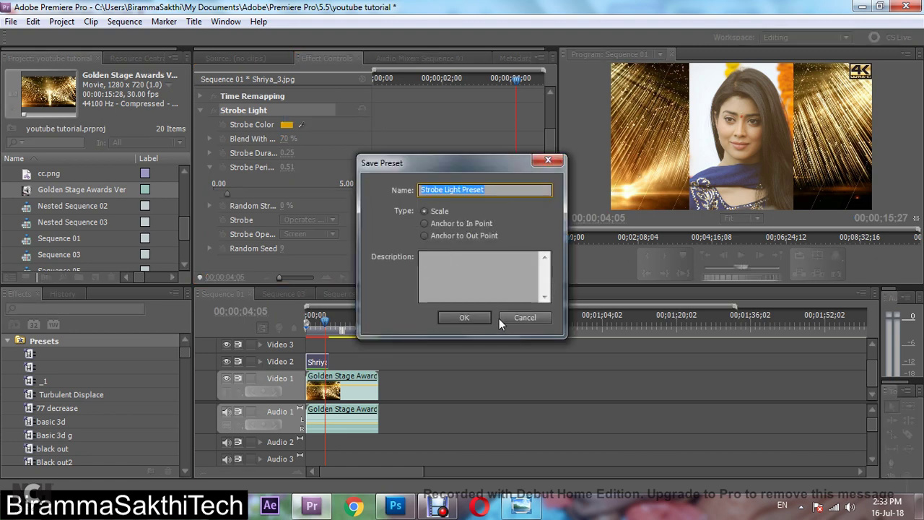
click(520, 316)
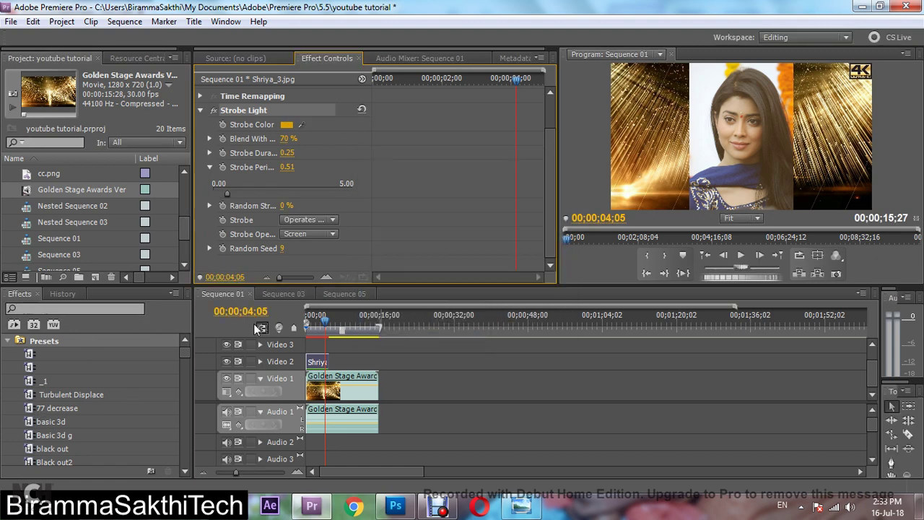